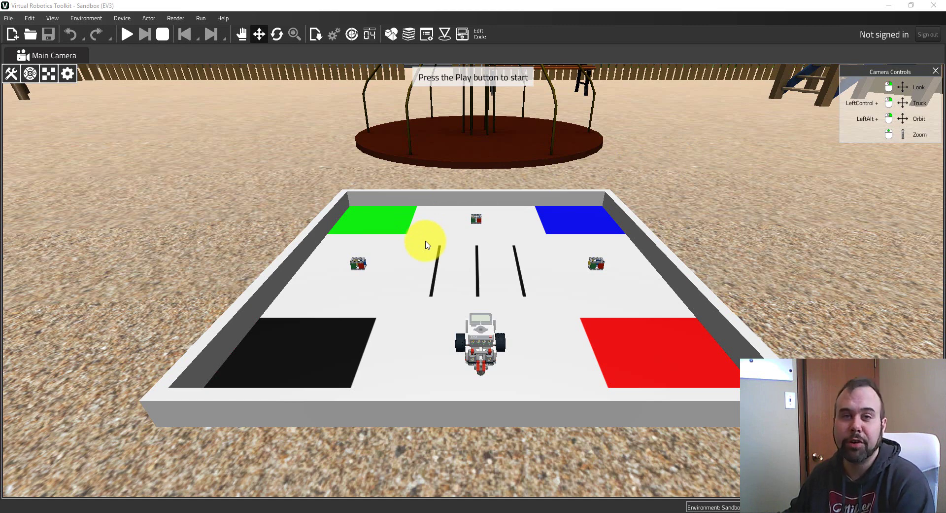
# Step: Open the virtual EV3 brick panel and dock it along the right side of the sandbox
pyautogui.click(463, 36)
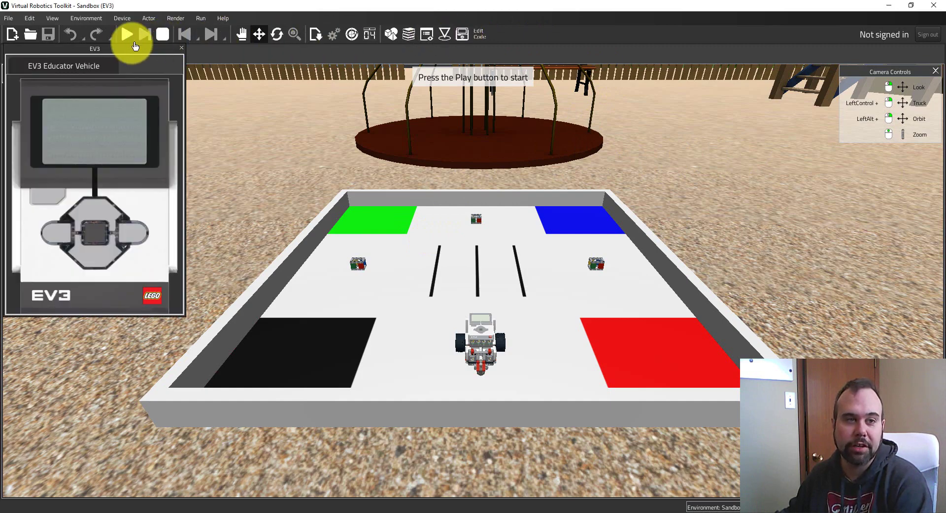
pyautogui.moveTo(123, 48); pyautogui.dragTo(268, 131)
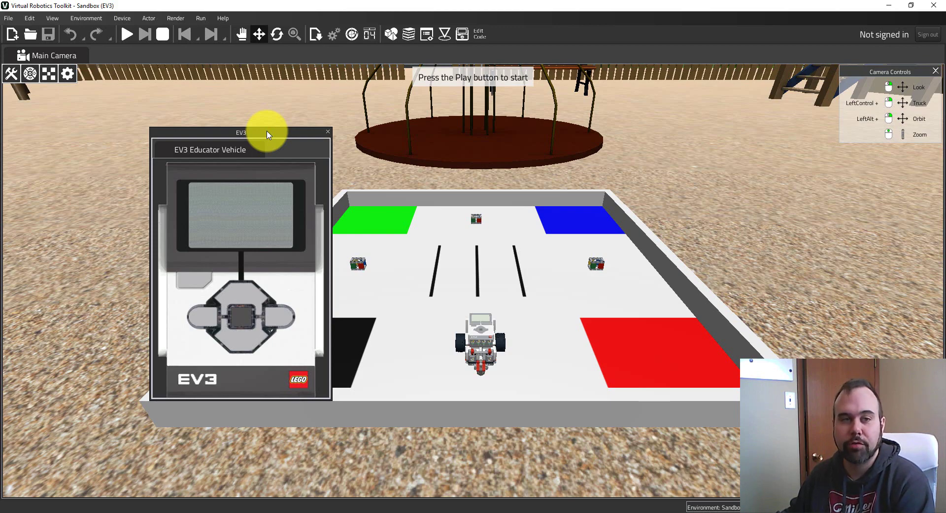
pyautogui.moveTo(268, 134); pyautogui.dragTo(293, 119)
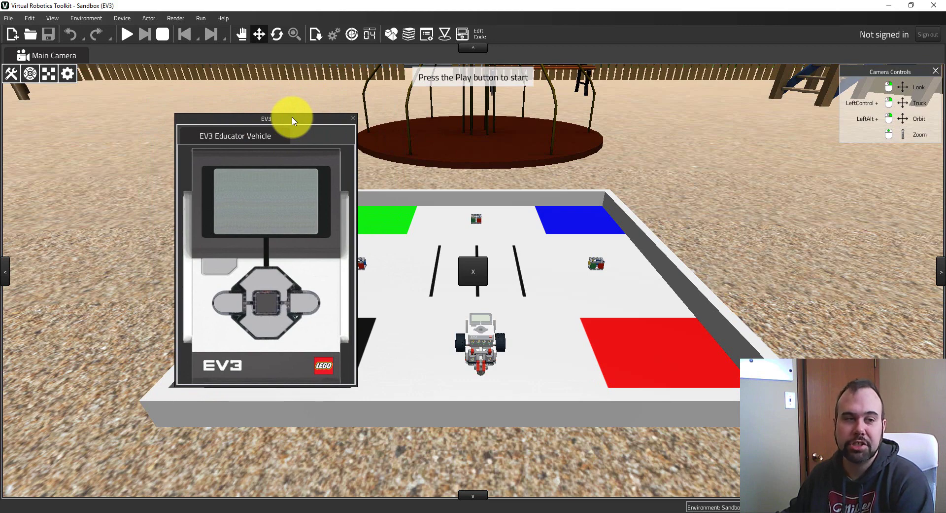
pyautogui.moveTo(296, 119)
pyautogui.mouseDown()
pyautogui.moveTo(404, 129)
pyautogui.moveTo(856, 226)
pyautogui.moveTo(936, 256)
pyautogui.moveTo(940, 275)
pyautogui.mouseUp()
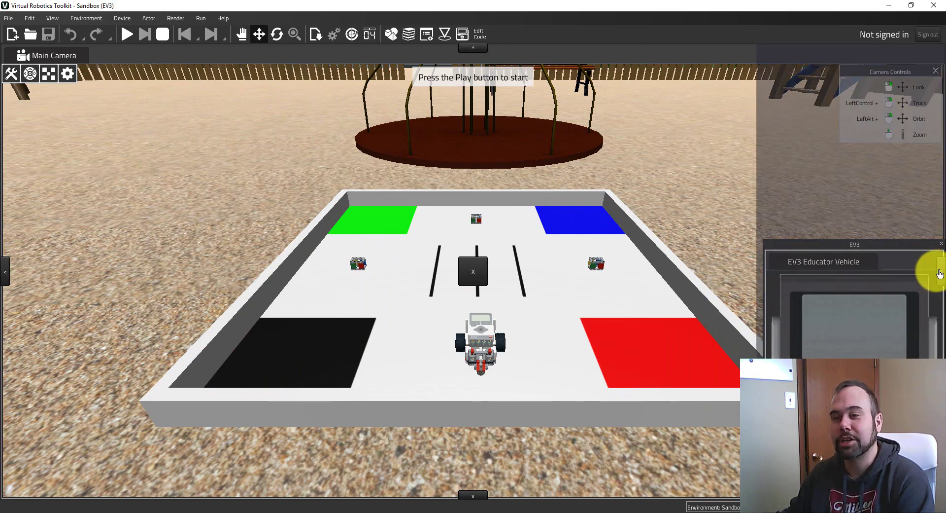
pyautogui.moveTo(940, 275); pyautogui.dragTo(936, 272)
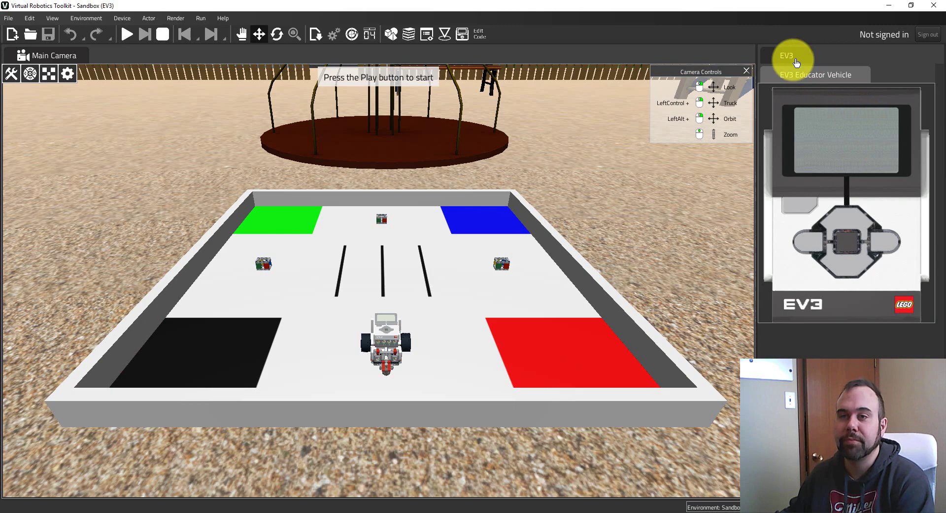
# Step: Undock the EV3 brick into a floating window positioned at mid-right
pyautogui.rightClick(795, 61)
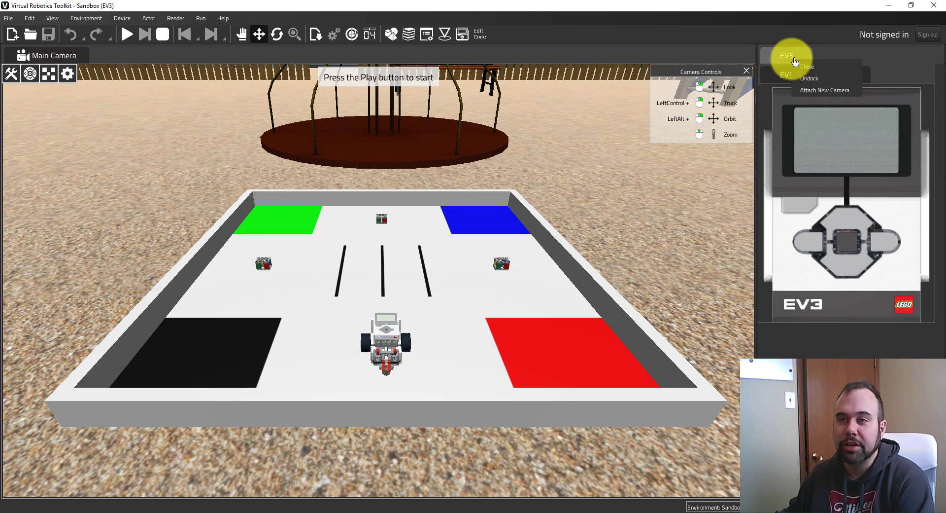
pyautogui.click(809, 77)
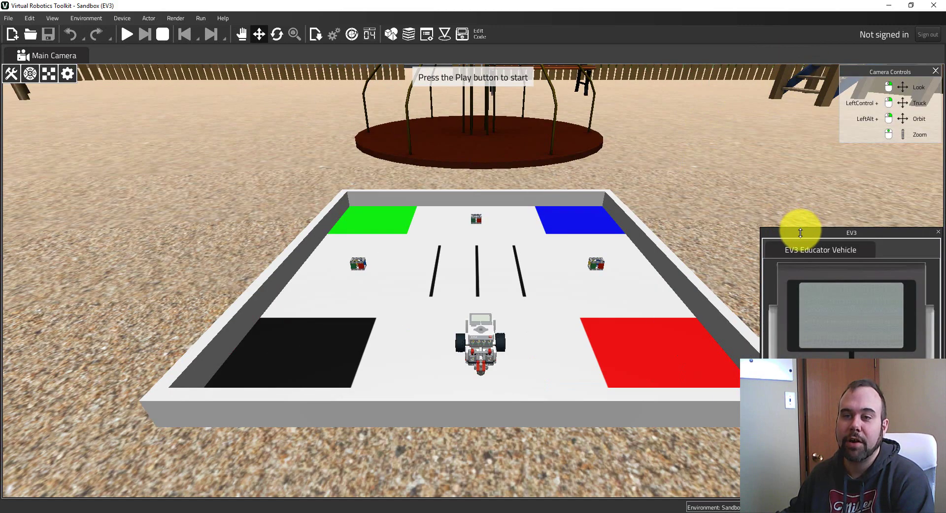
pyautogui.moveTo(824, 231); pyautogui.dragTo(749, 134)
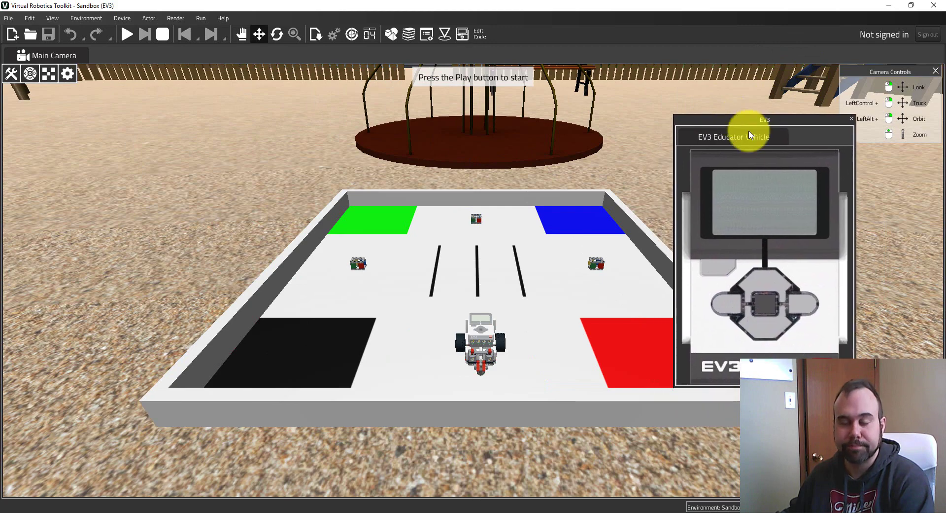
# Step: Close the floating EV3 brick window and reopen it from View > EV3
pyautogui.click(853, 120)
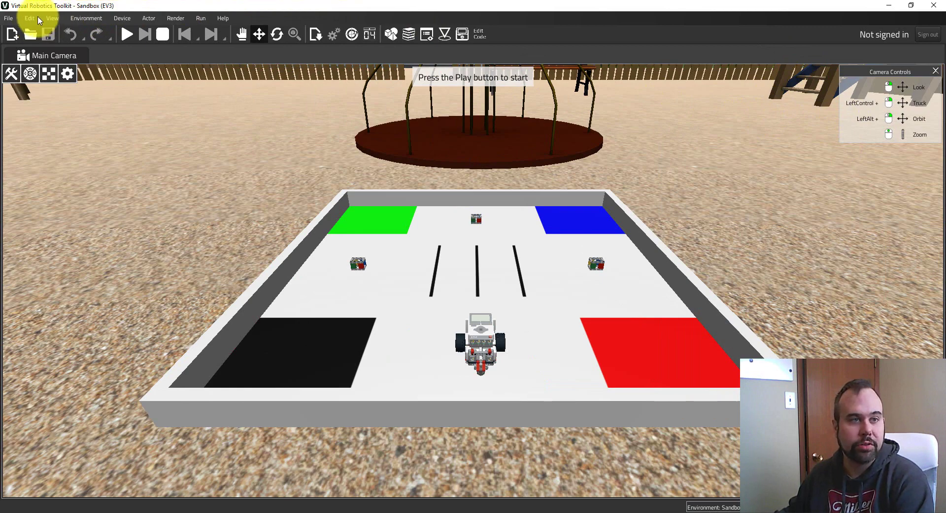
pyautogui.click(52, 19)
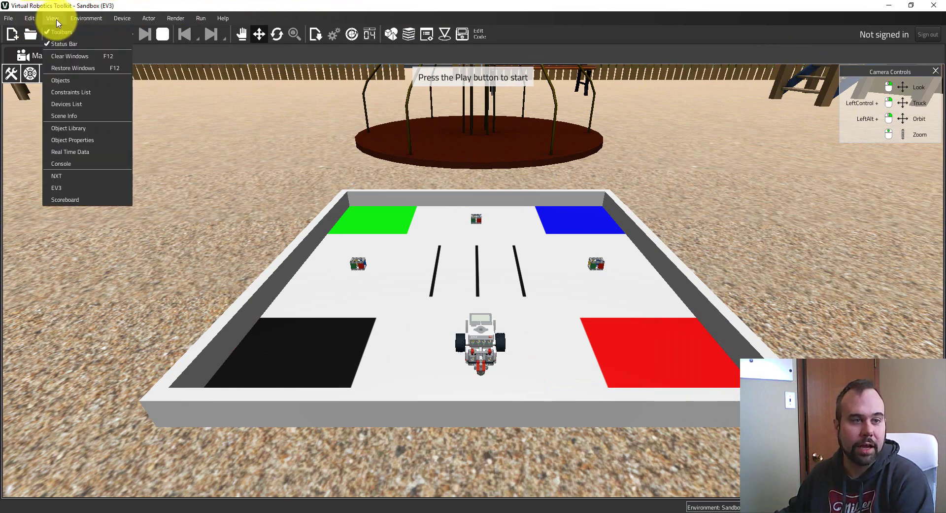
pyautogui.click(81, 191)
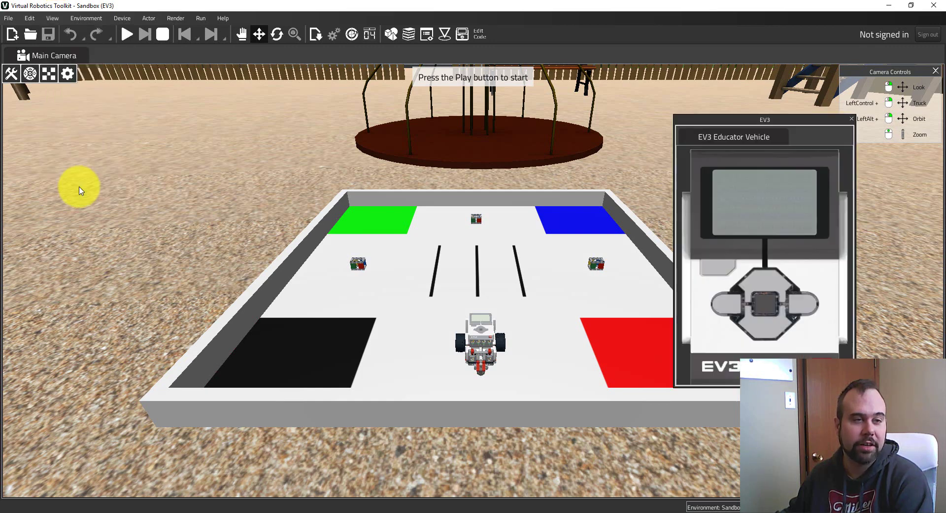
# Step: Power on the virtual EV3 brick with its centre button, booting to the EV3 Educator menu
pyautogui.click(767, 310)
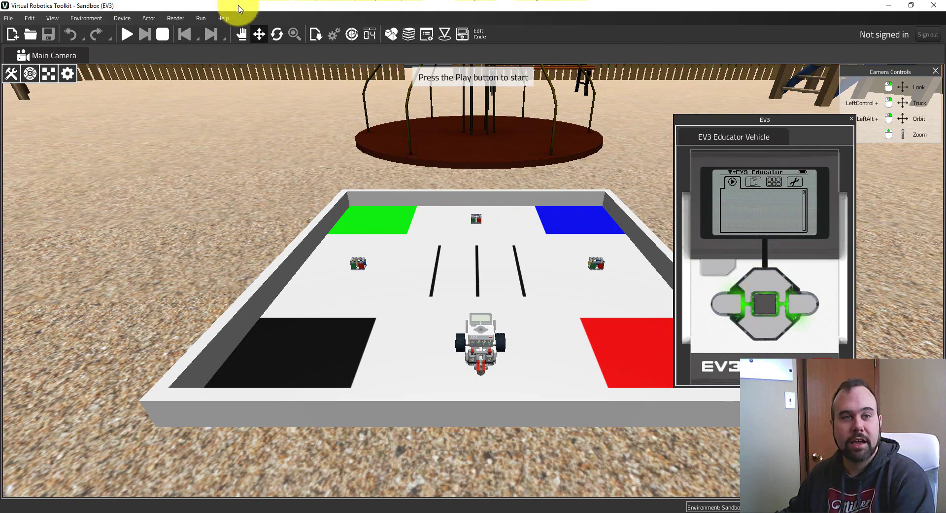
# Step: Start the simulation and launch Motor Control from the brick's apps tab, set to ports A+D
pyautogui.click(126, 35)
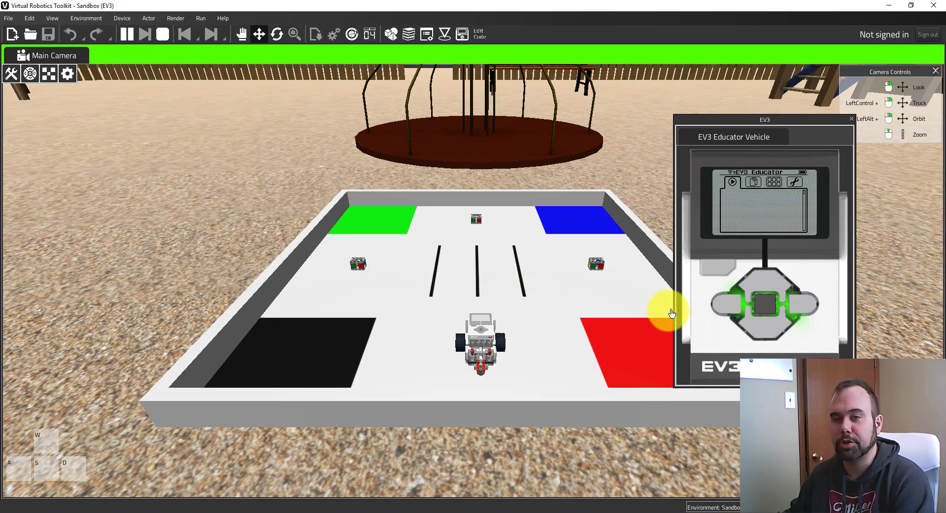
pyautogui.click(808, 311)
pyautogui.click(808, 310)
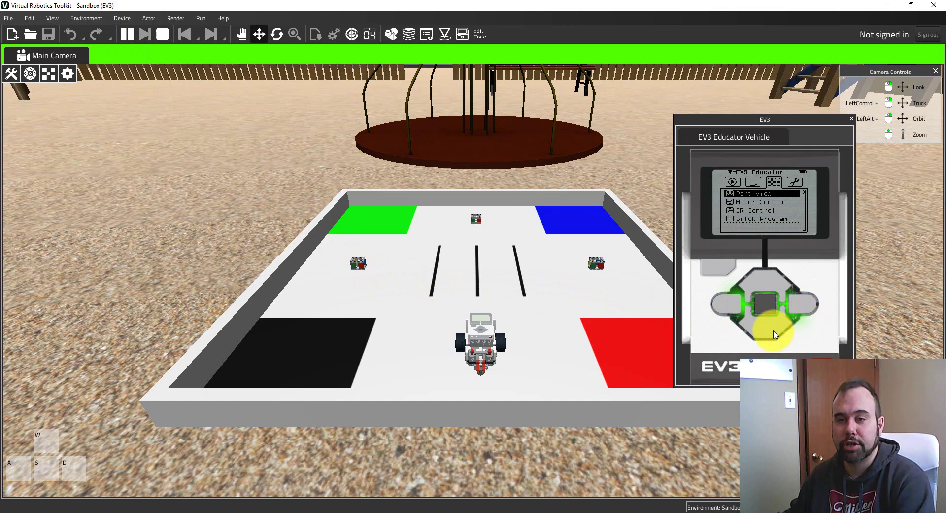
pyautogui.click(728, 304)
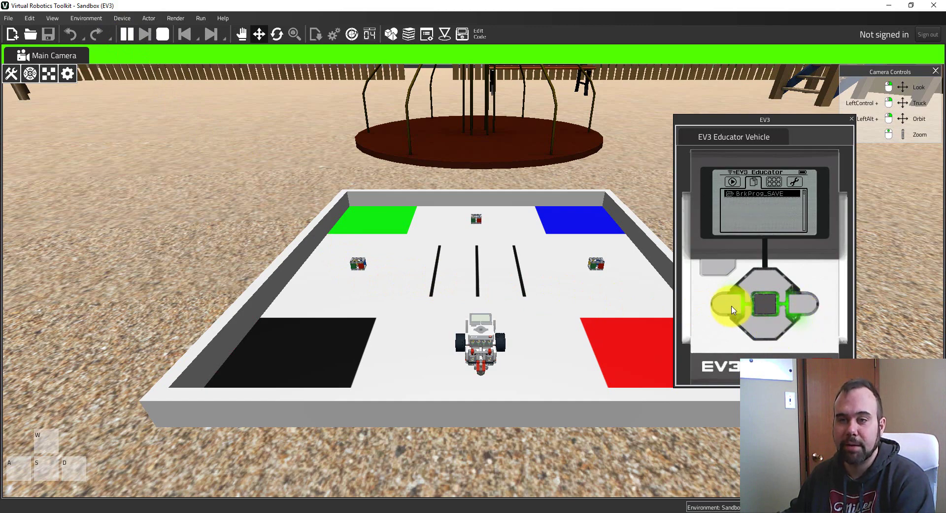
pyautogui.click(802, 308)
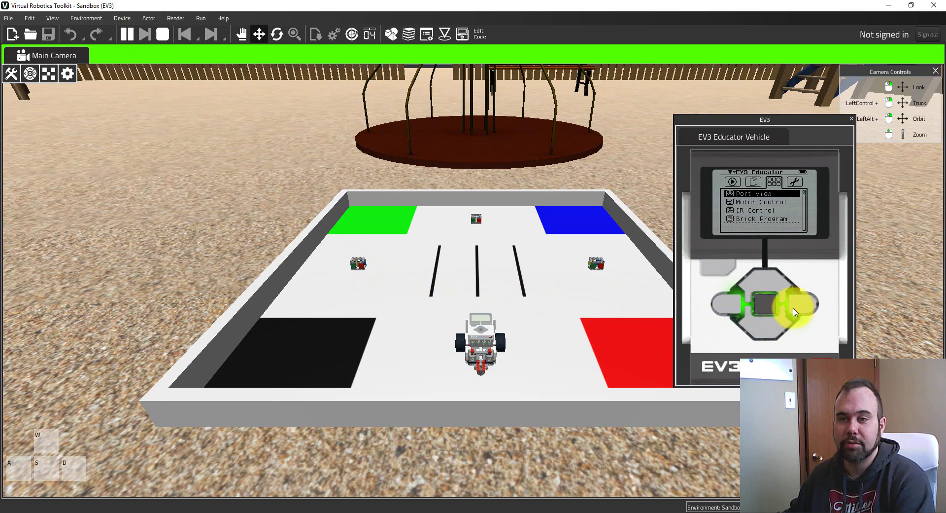
pyautogui.click(766, 325)
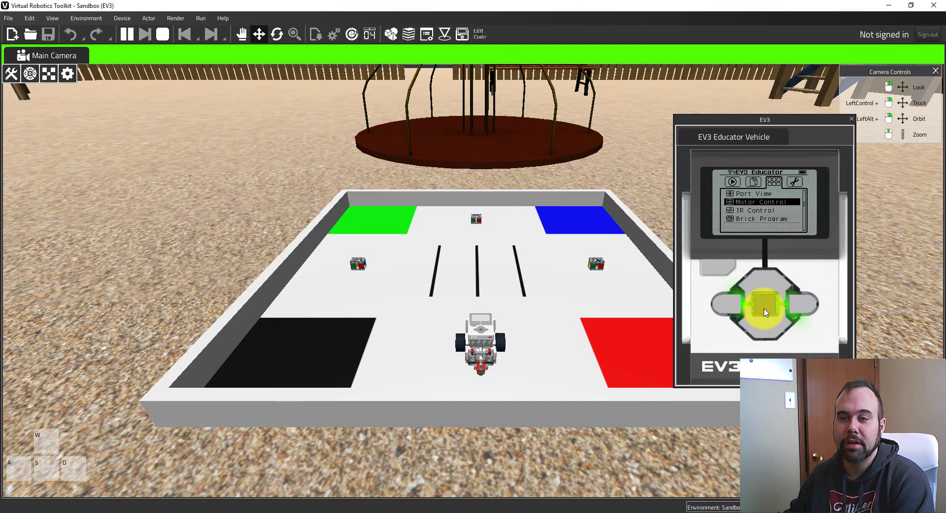
pyautogui.click(765, 310)
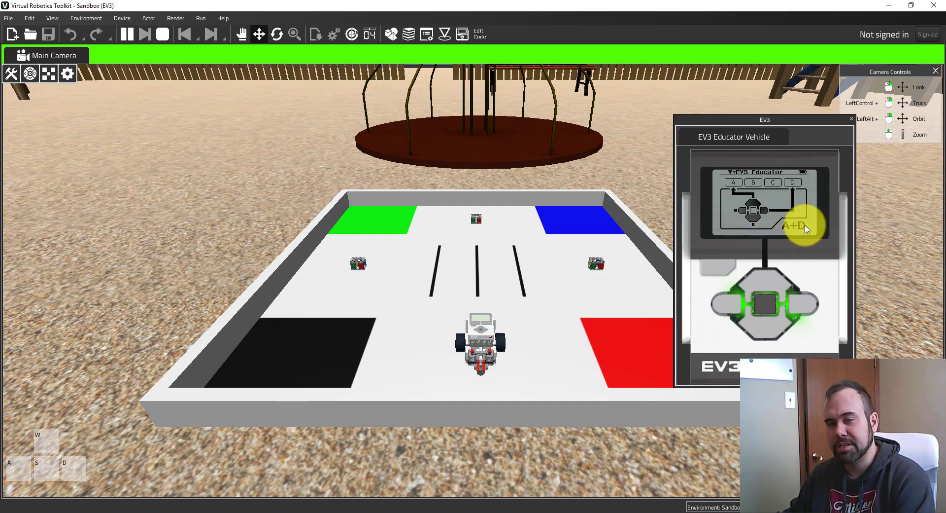
# Step: Angle the camera low over the robot and switch Motor Control to ports B+C
pyautogui.moveTo(511, 364); pyautogui.dragTo(539, 400, button='right')
pyautogui.scroll(10, 376, 345)
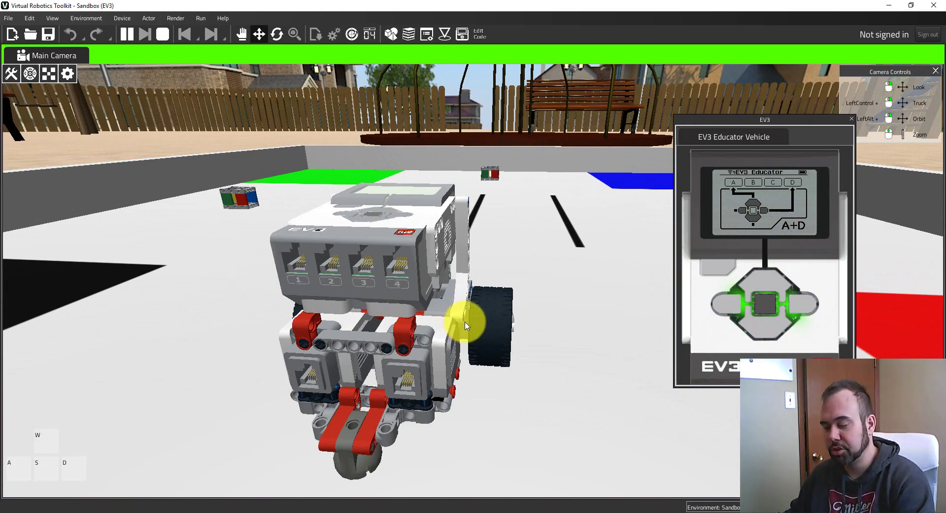
pyautogui.keyDown('alt'); pyautogui.moveTo(459, 323); pyautogui.dragTo(232, 370); pyautogui.keyUp('alt')
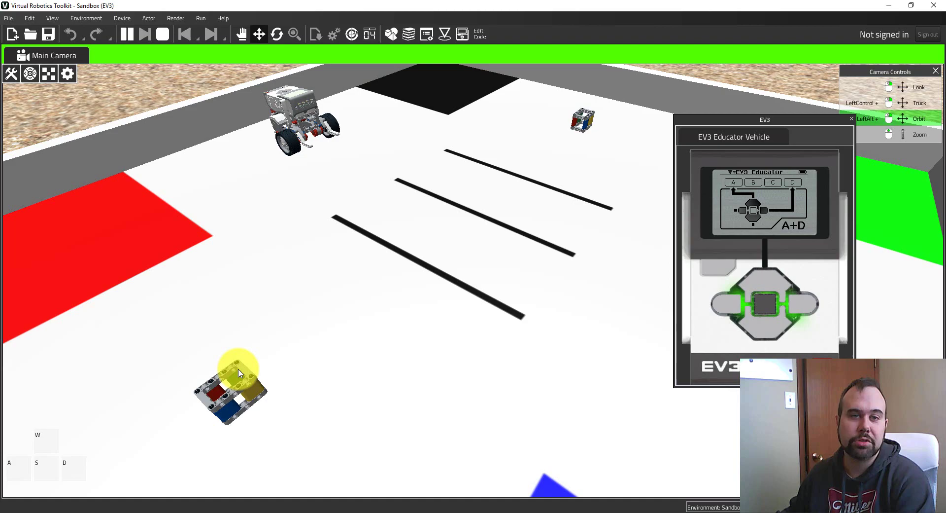
pyautogui.keyDown('alt'); pyautogui.moveTo(294, 231); pyautogui.dragTo(444, 213); pyautogui.keyUp('alt')
pyautogui.scroll(10, 422, 270)
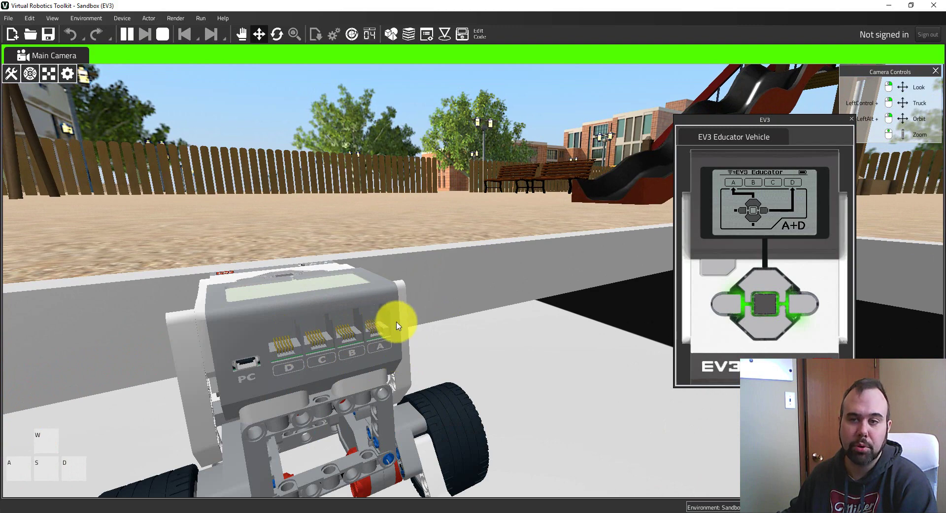
pyautogui.click(767, 309)
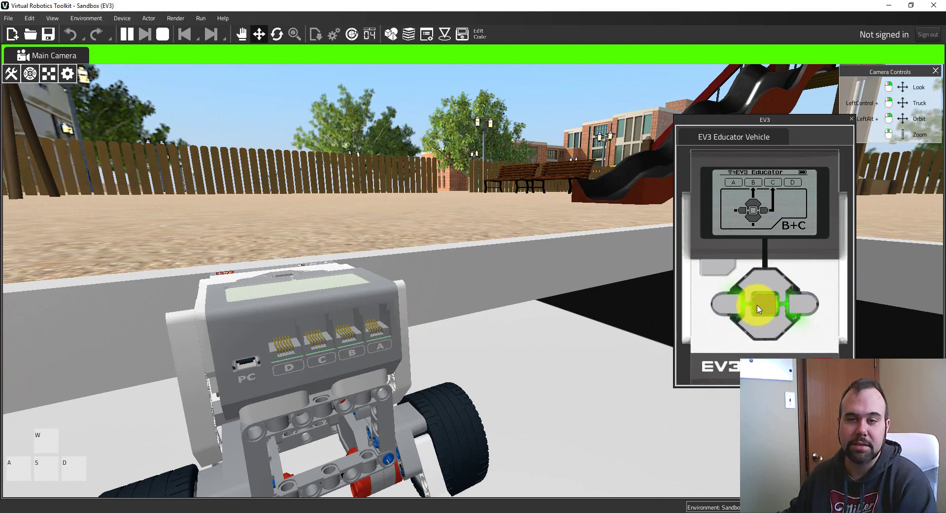
# Step: Spin motors B and C from the brick so the robot pivots and turns
pyautogui.scroll(-5, 585, 378)
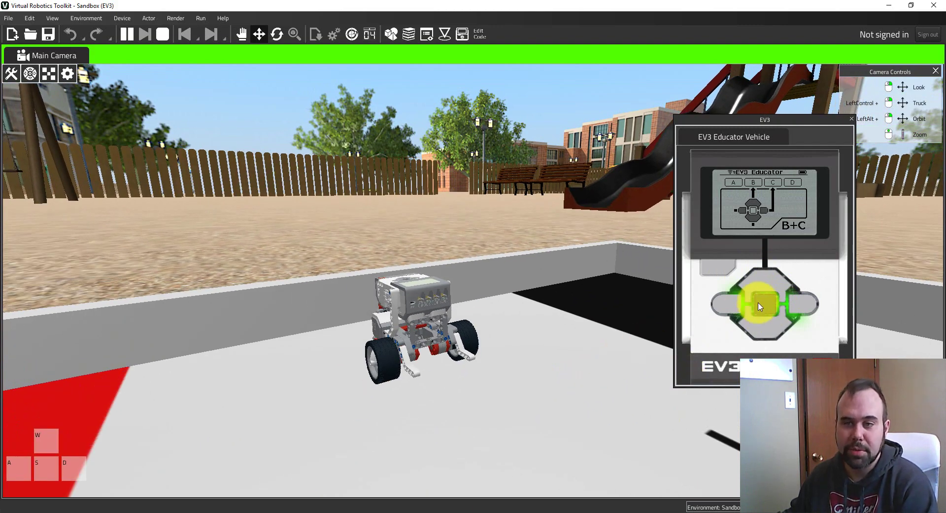
pyautogui.click(771, 285)
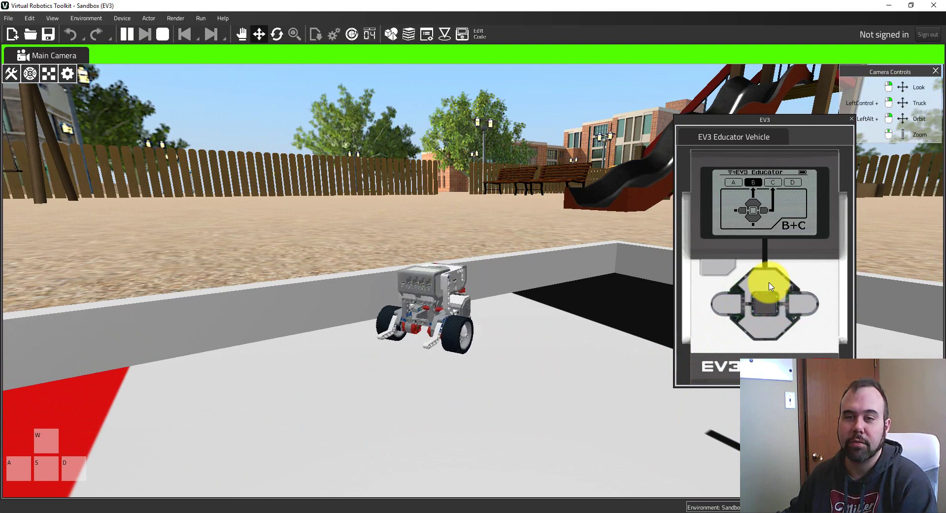
pyautogui.click(762, 317)
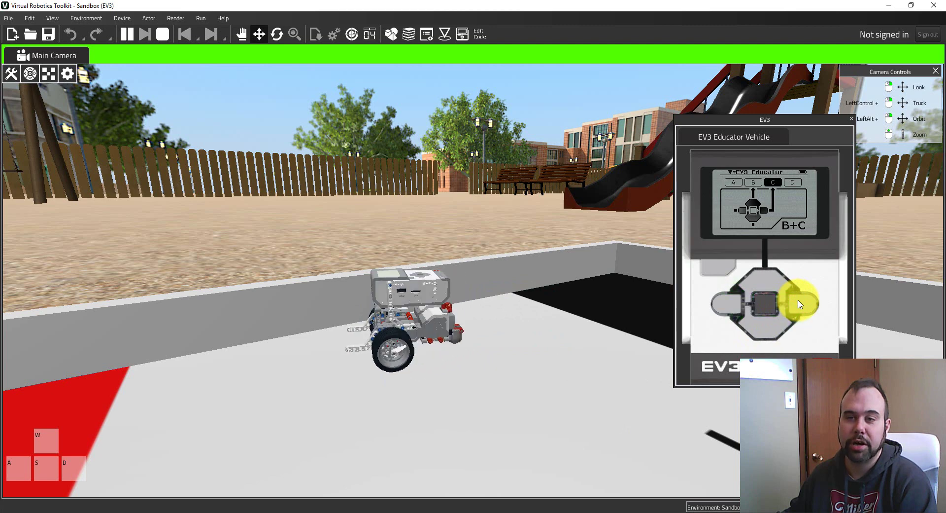
pyautogui.click(724, 314)
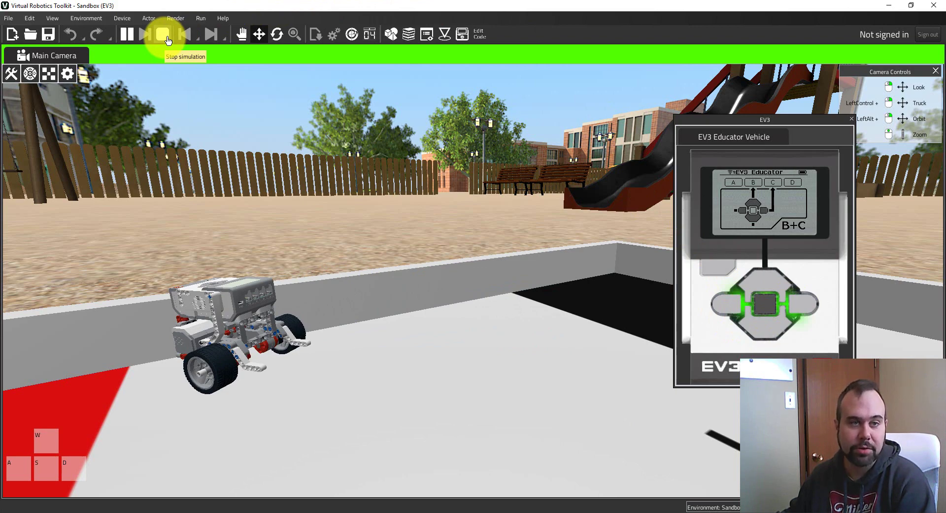
# Step: Reset and restart the simulation, then reopen Motor Control on the brick
pyautogui.click(163, 34)
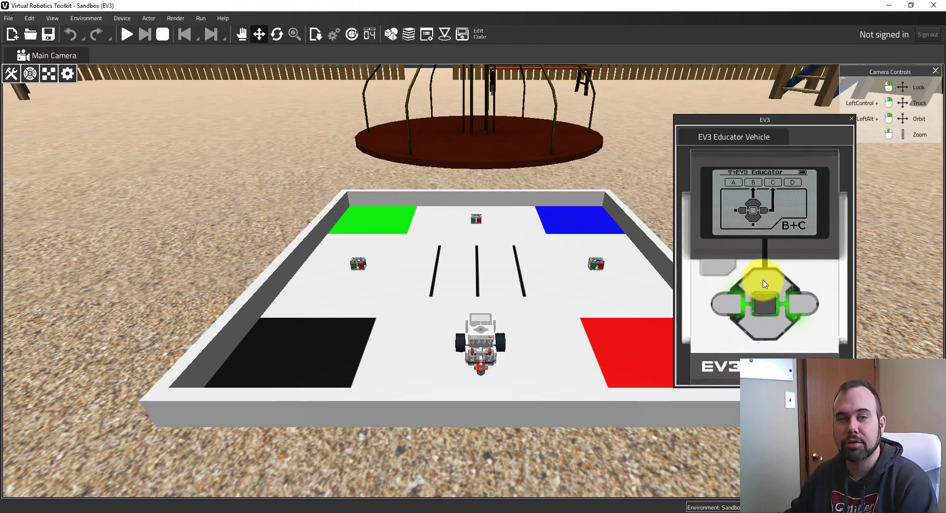
pyautogui.click(126, 35)
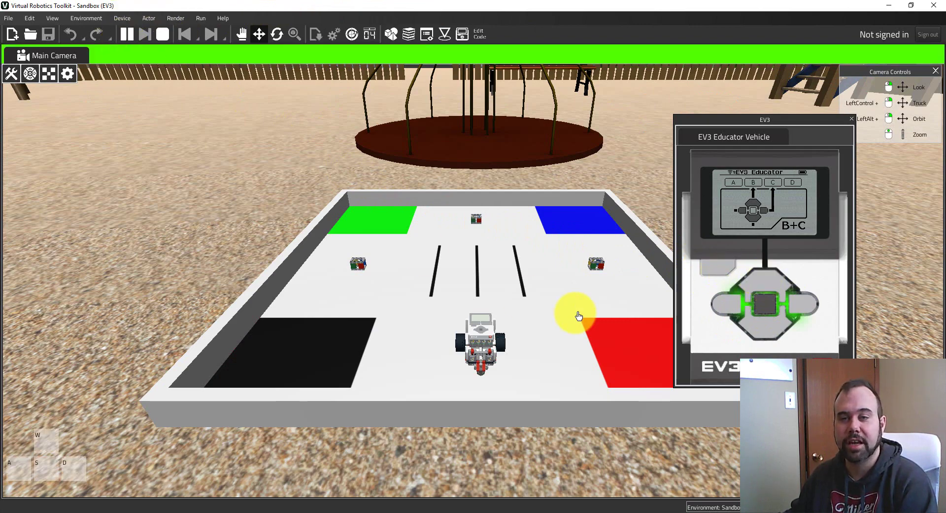
pyautogui.click(725, 270)
pyautogui.click(770, 312)
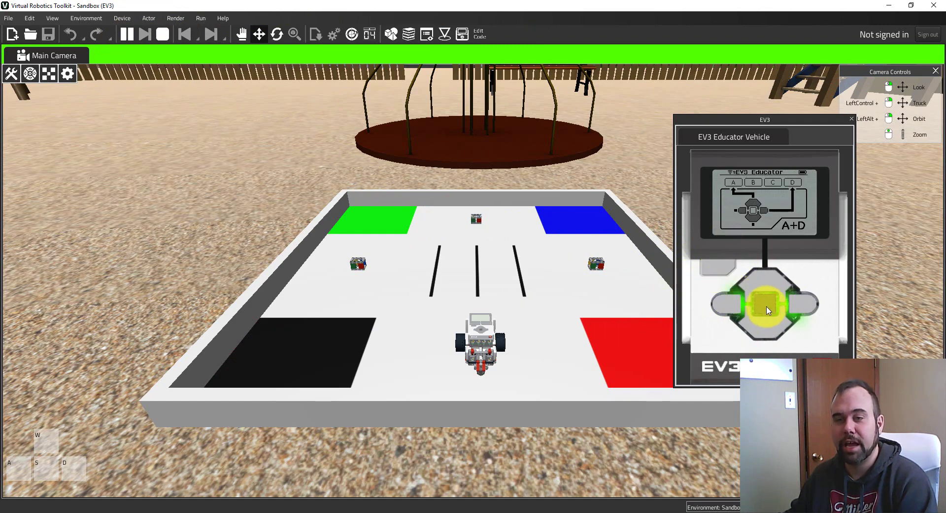
# Step: Drive motors A and D forward and backward from the brick's arrow buttons
pyautogui.click(765, 283)
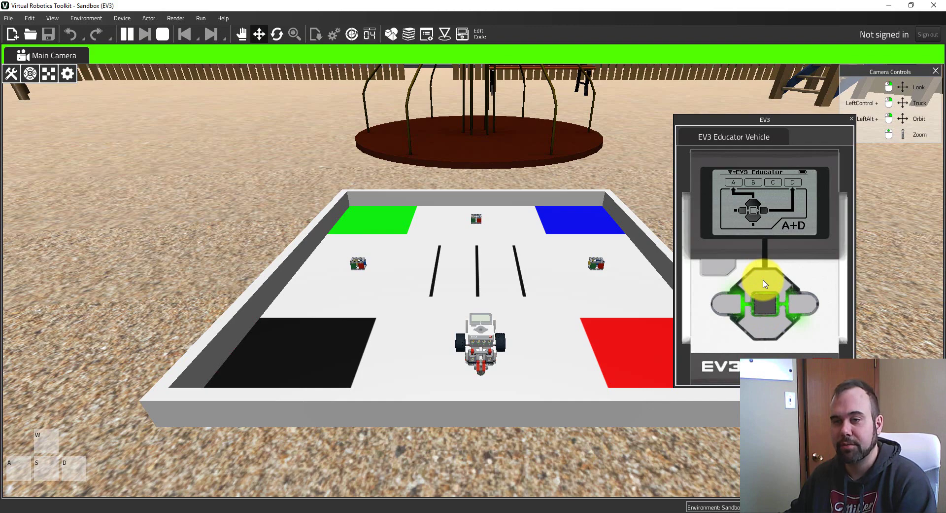
pyautogui.click(765, 328)
pyautogui.click(764, 304)
pyautogui.click(802, 301)
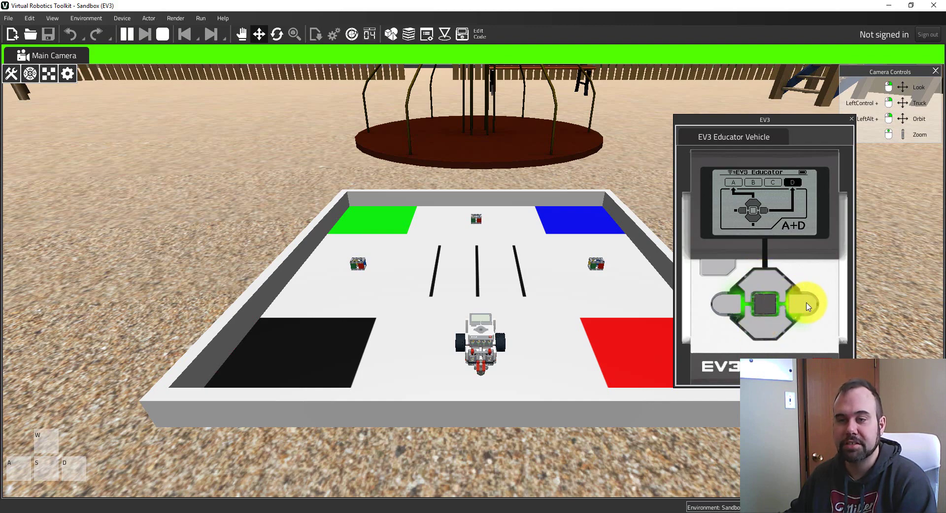
pyautogui.click(720, 305)
pyautogui.click(443, 354)
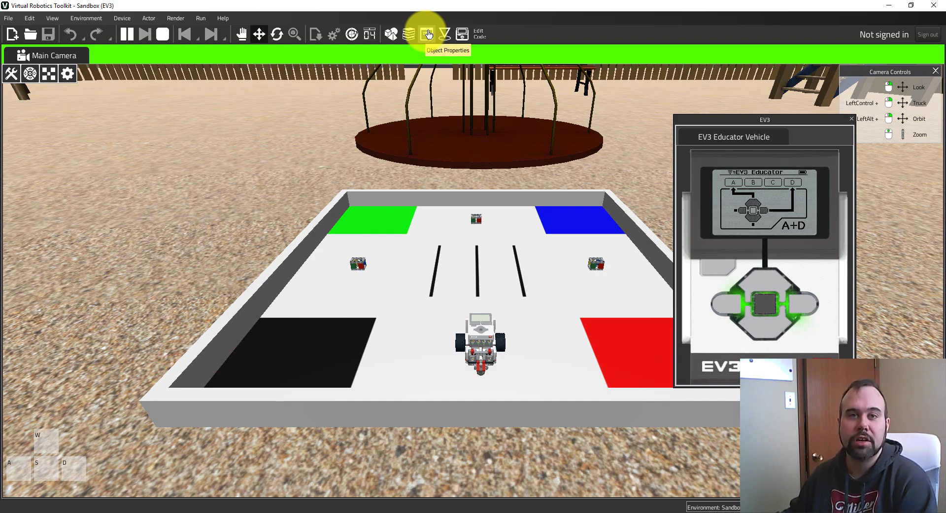
pyautogui.click(428, 34)
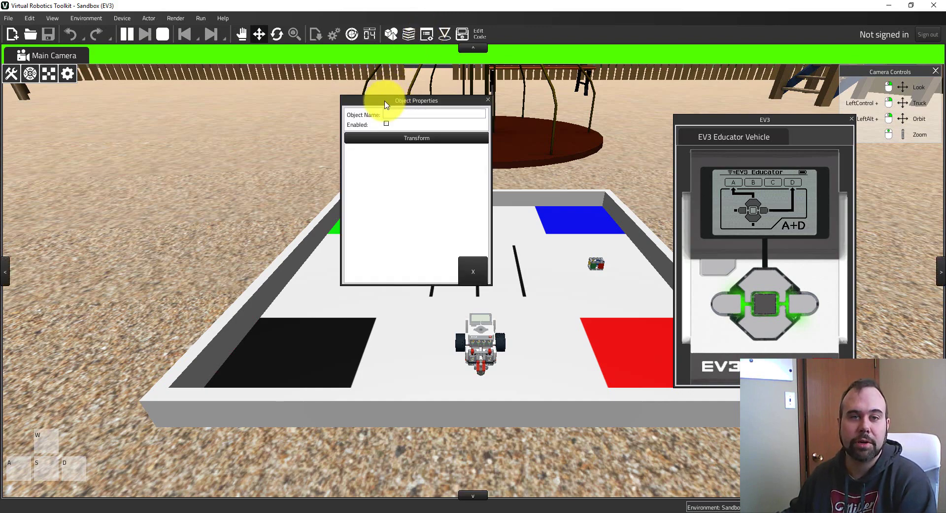
pyautogui.moveTo(385, 103); pyautogui.dragTo(10, 271)
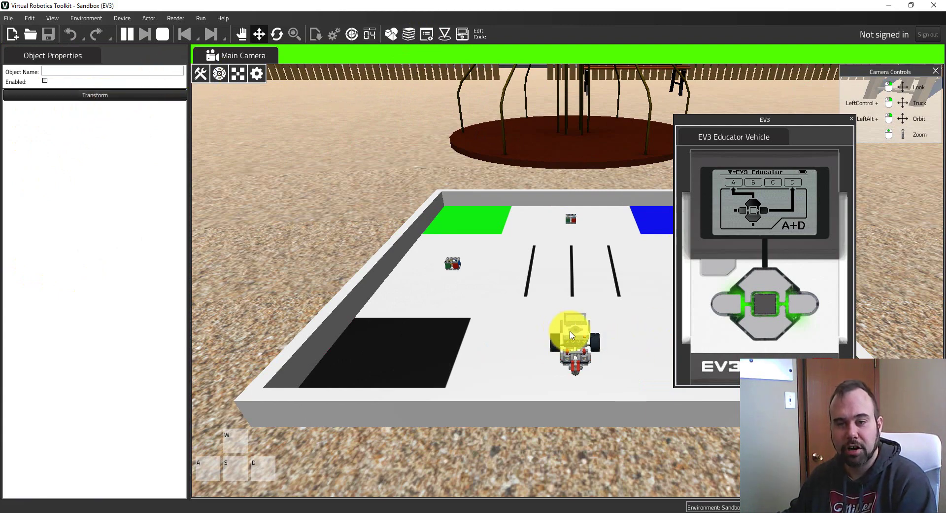
pyautogui.click(571, 333)
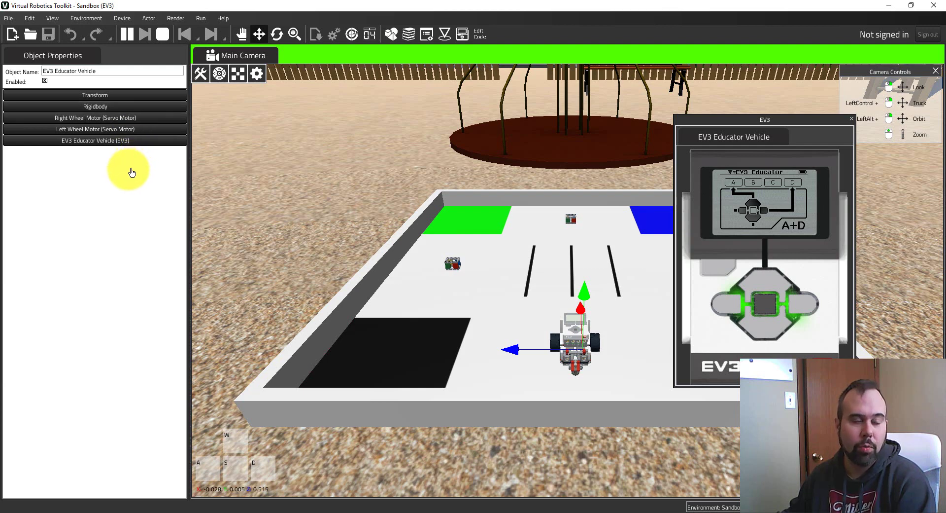
pyautogui.click(131, 143)
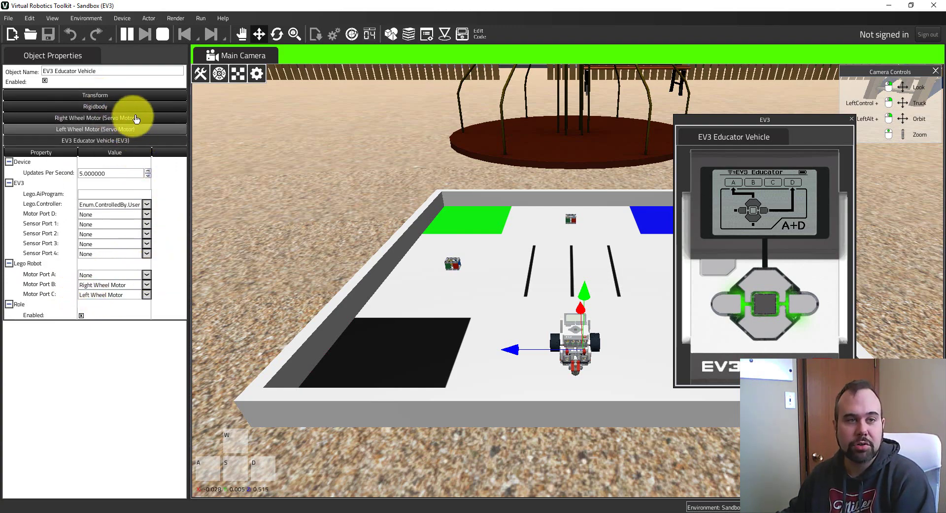
pyautogui.click(51, 58)
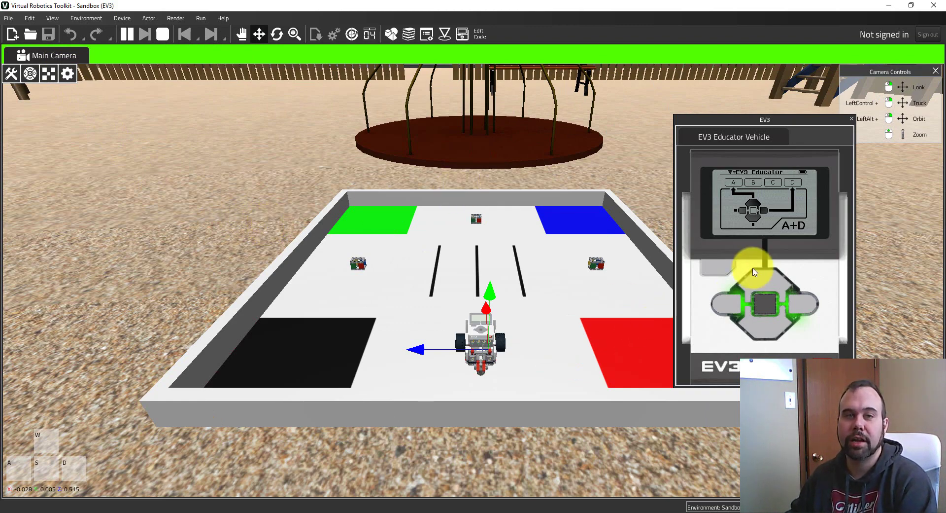
# Step: Leave Motor Control and open the IR Control program, then back out of it
pyautogui.click(718, 272)
pyautogui.click(766, 329)
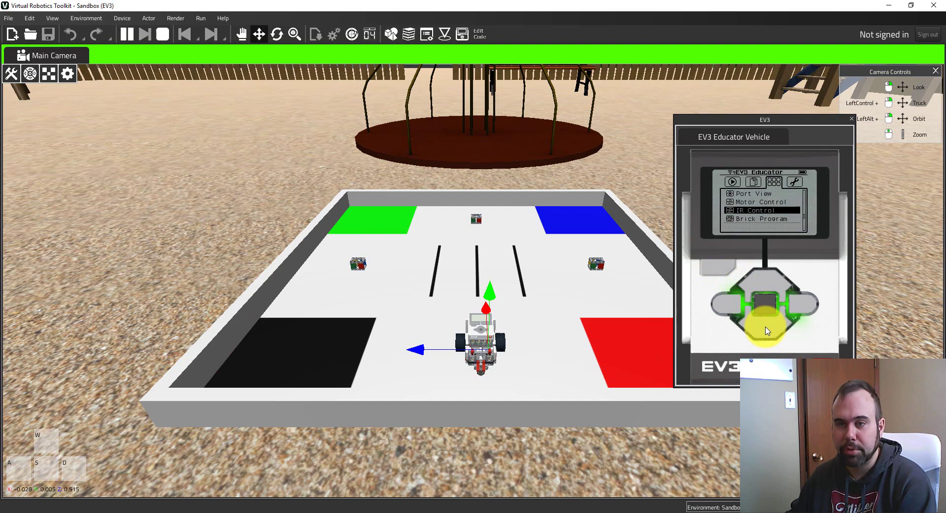
pyautogui.click(763, 307)
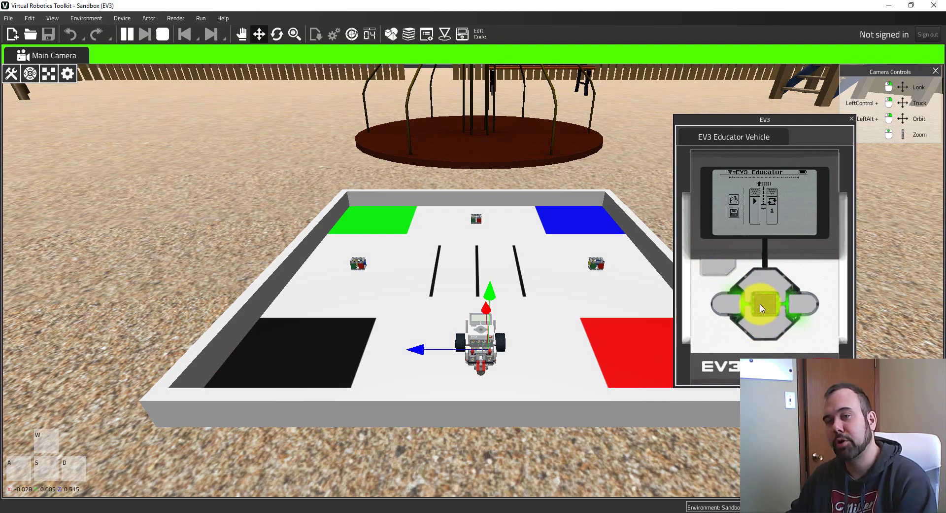
pyautogui.click(801, 304)
pyautogui.click(729, 306)
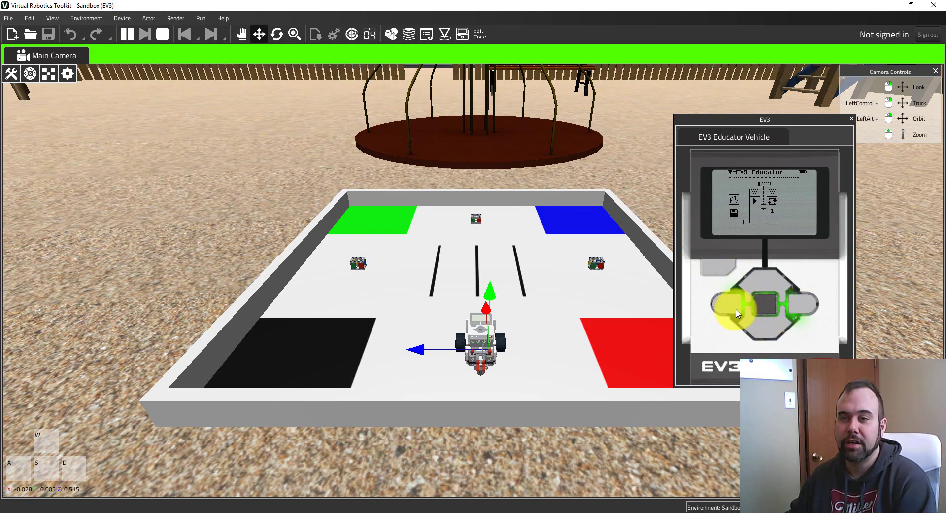
# Step: Select Brick Program in the brick's app grid and run it so the robot drives forward
pyautogui.click(764, 279)
pyautogui.click(801, 303)
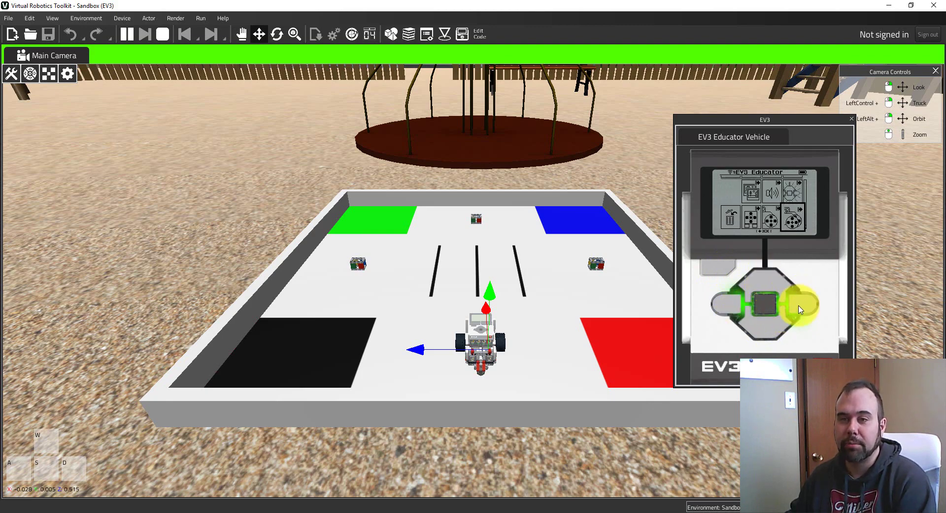
pyautogui.click(764, 303)
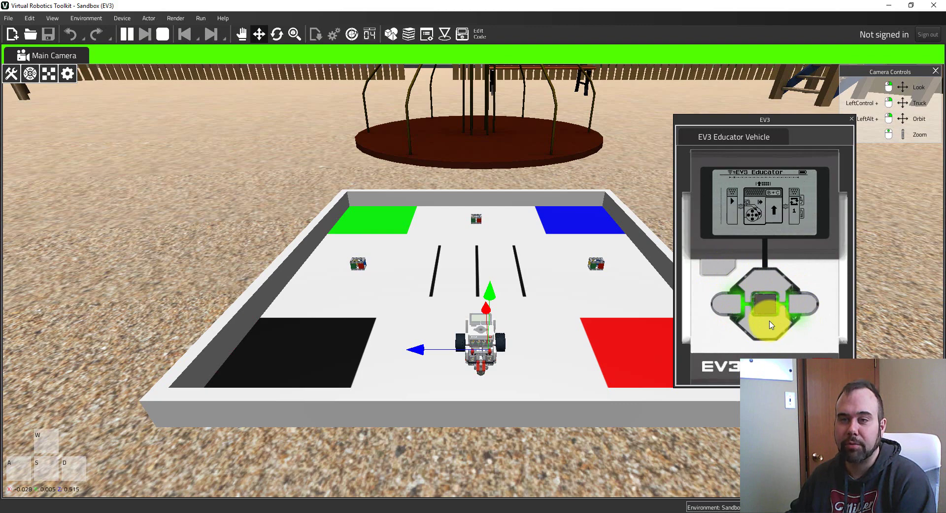
pyautogui.click(799, 304)
pyautogui.click(765, 278)
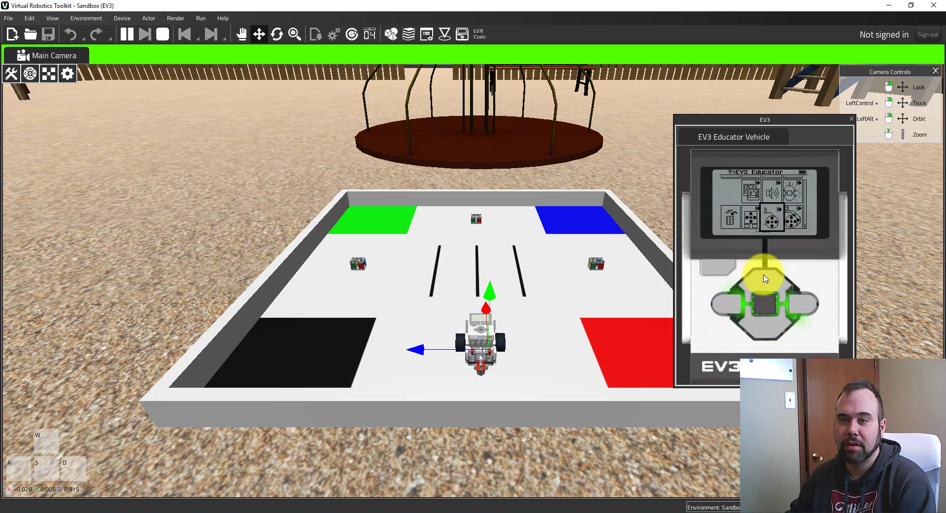
pyautogui.click(766, 279)
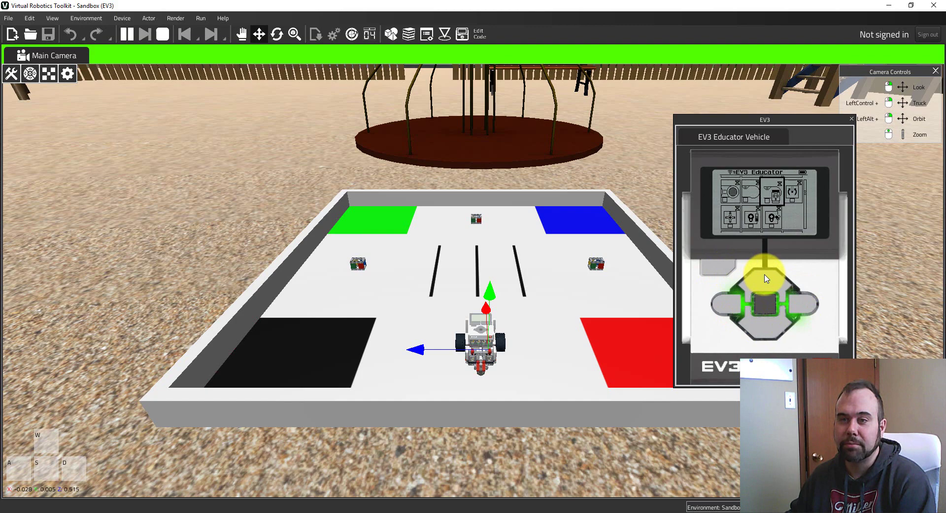
pyautogui.click(765, 304)
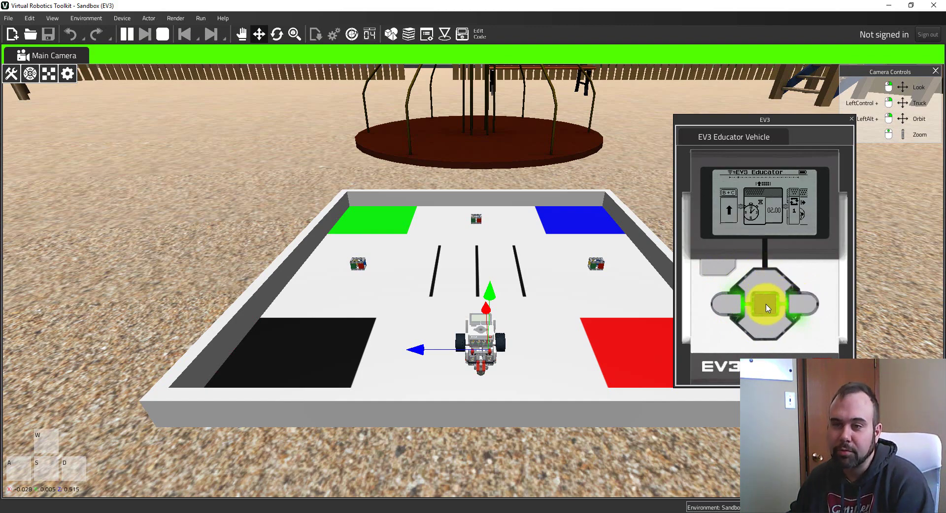
pyautogui.click(727, 304)
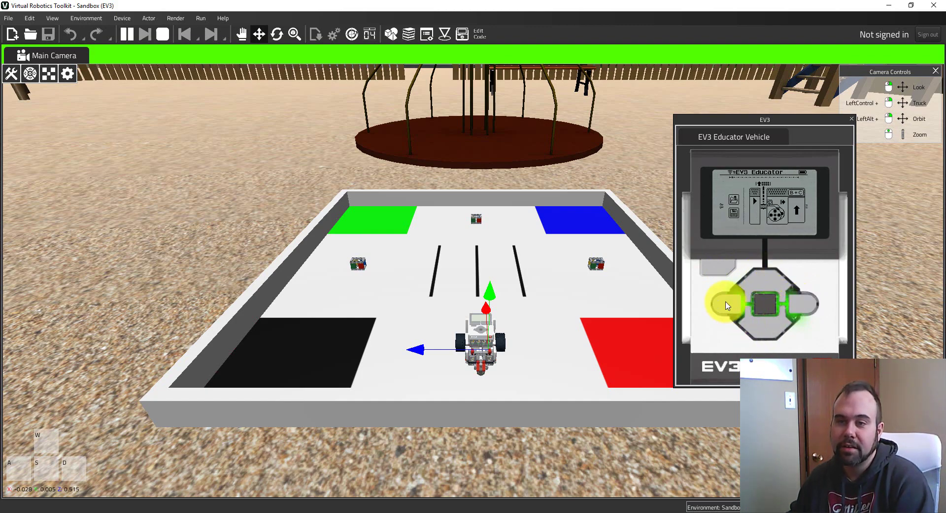
pyautogui.click(765, 305)
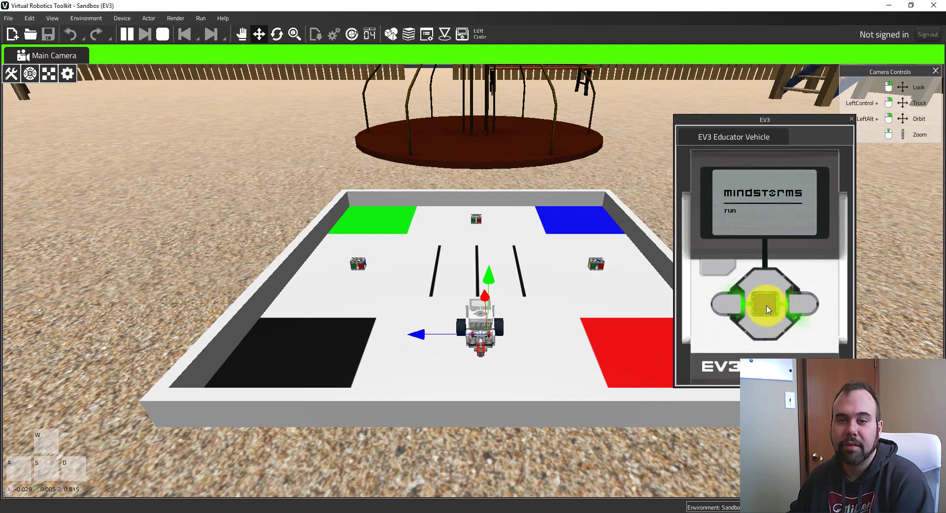